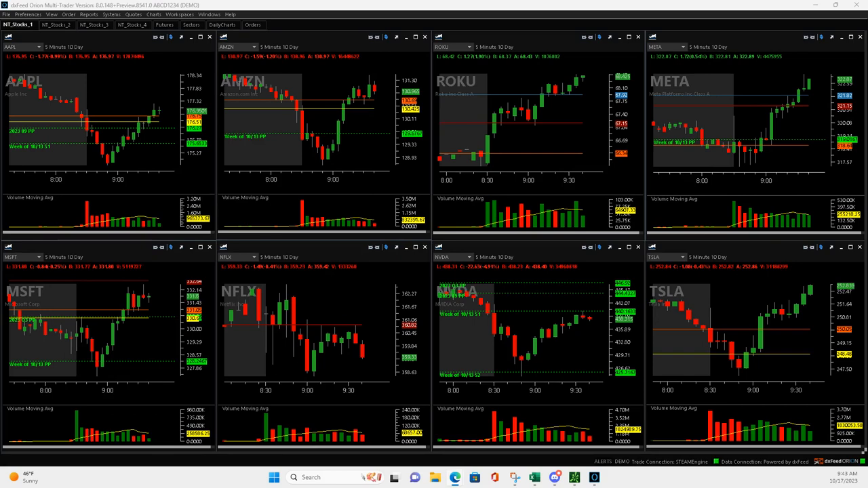
Bring the P/L table snip over the charts for markup, then move it off-screen again.
left_click_drag(865, 68, 325, 78)
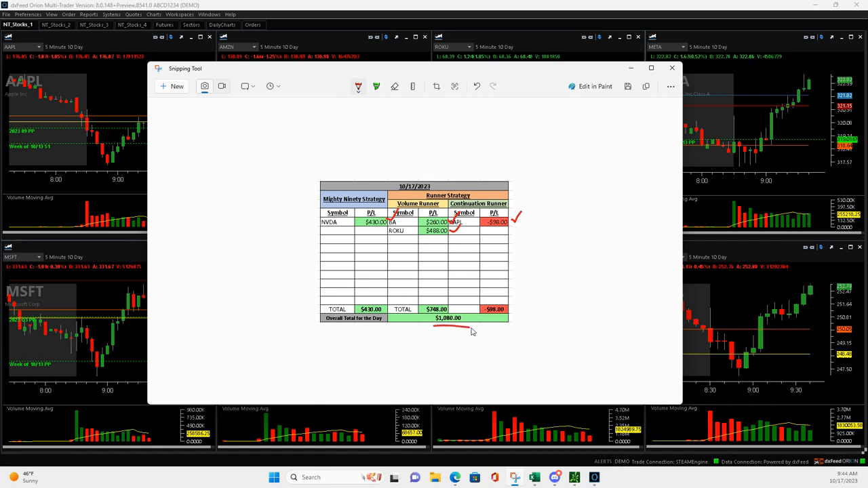
left_click_drag(478, 68, 867, 68)
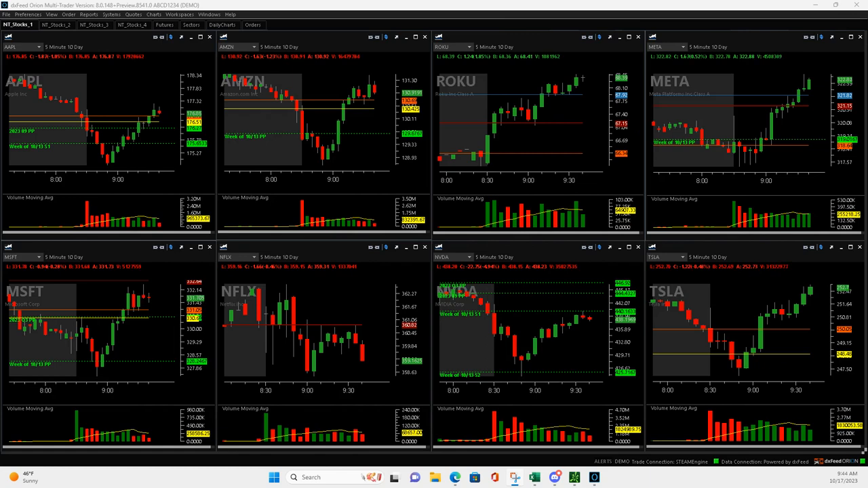
mouse_move(516, 257)
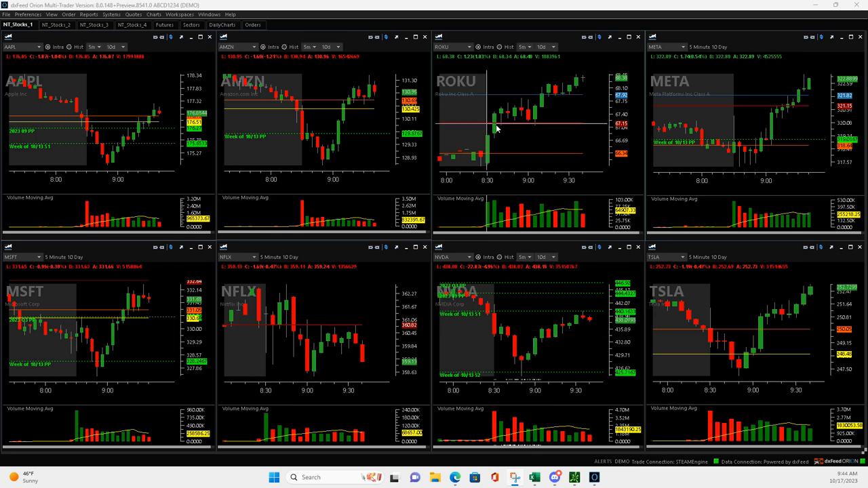
mouse_move(516, 46)
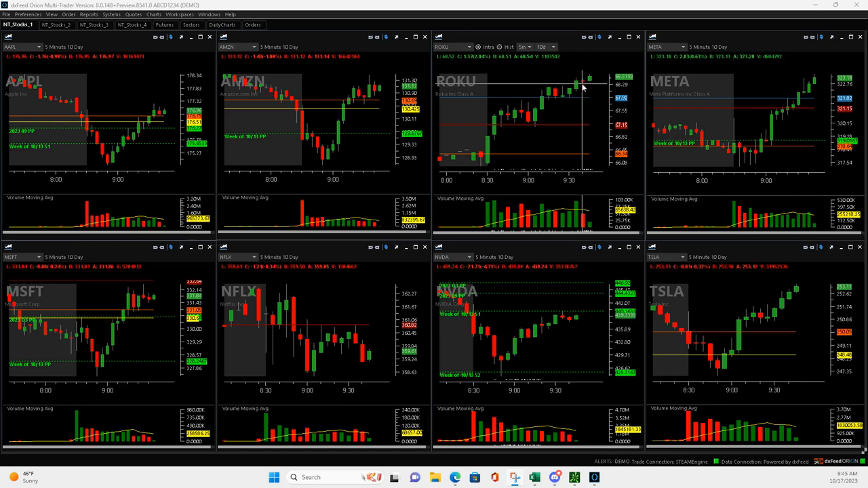
Switch to the NT_Stocks_2 workspace with BA, RBLX, ABNB, DKNG, SQ, COST, BABA and BIDU charts.
left_click(56, 25)
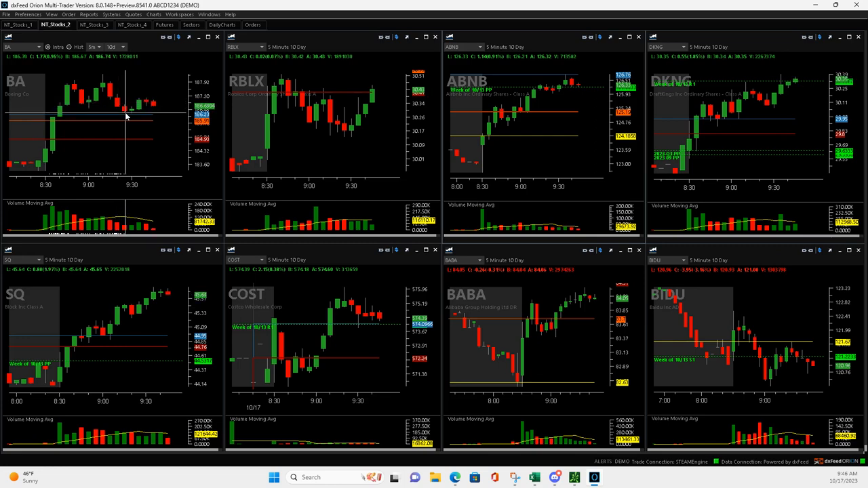
Return to the NT_Stocks_1 workspace with the AAPL, AMZN and ROKU charts.
left_click(23, 26)
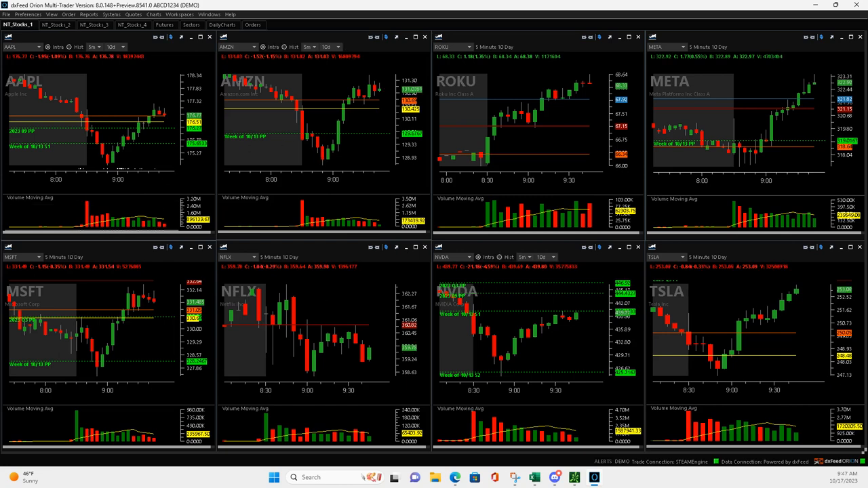
Bring the snip back, add a red check beside -$98.00 and a longer underline beneath $1,080.00.
left_click_drag(864, 73, 351, 76)
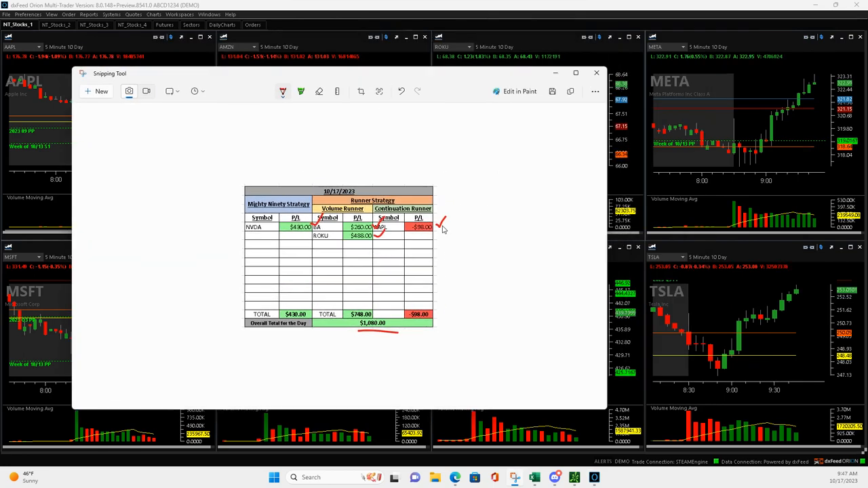
left_click_drag(445, 231, 466, 214)
left_click_drag(356, 337, 444, 339)
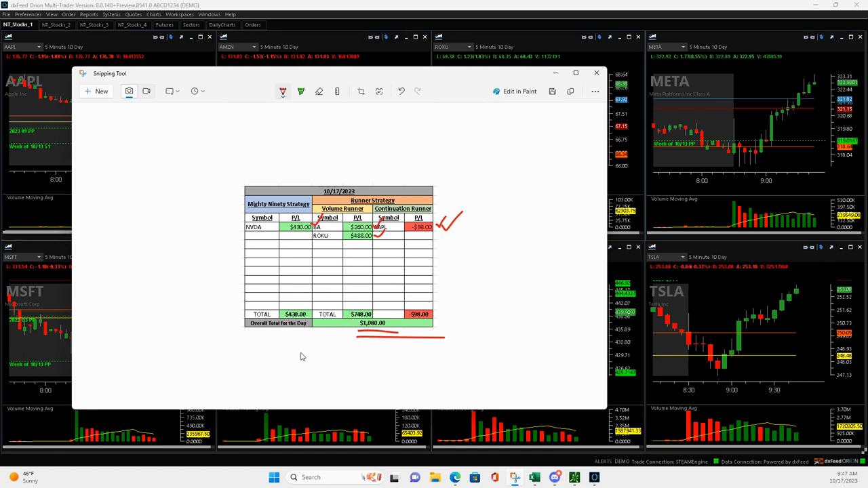